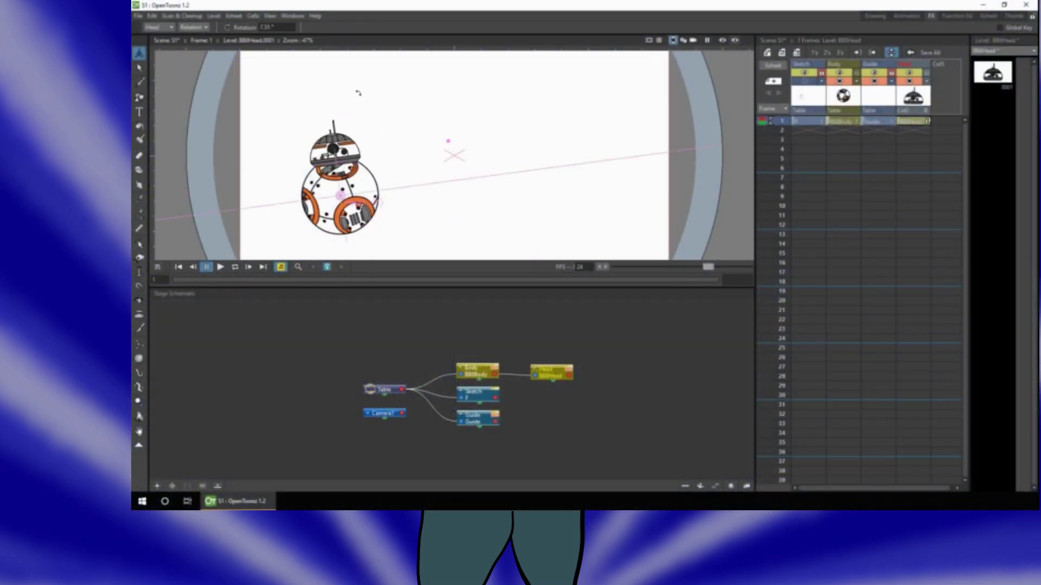
- Rotate the Body piece about 23 degrees, then return to frame 1 of the Leela layer
{"action": "left_click_drag", "start_coordinate": [355, 93], "coordinate": [428, 100]}
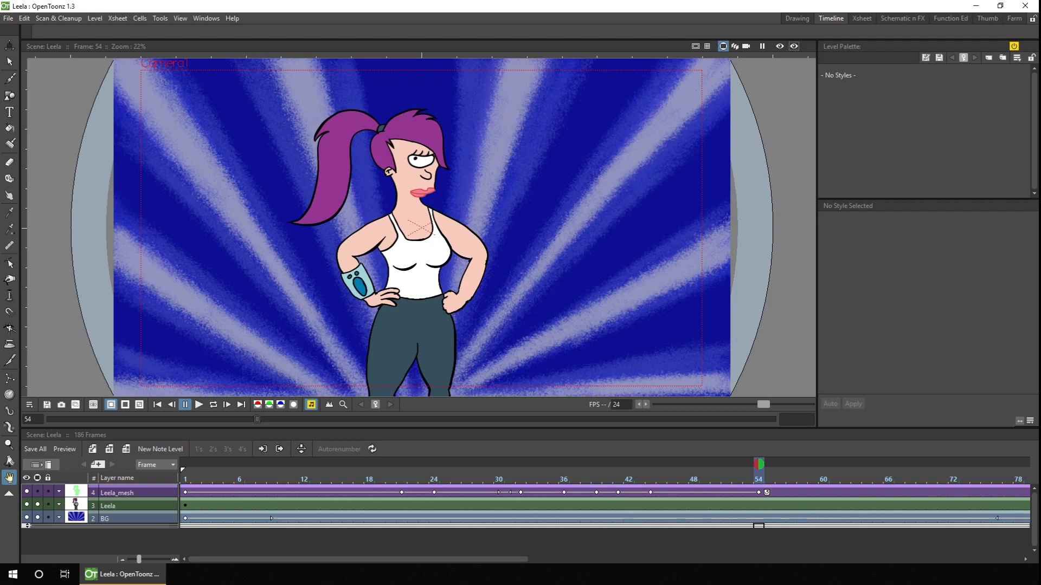
{"action": "left_click", "coordinate": [184, 506]}
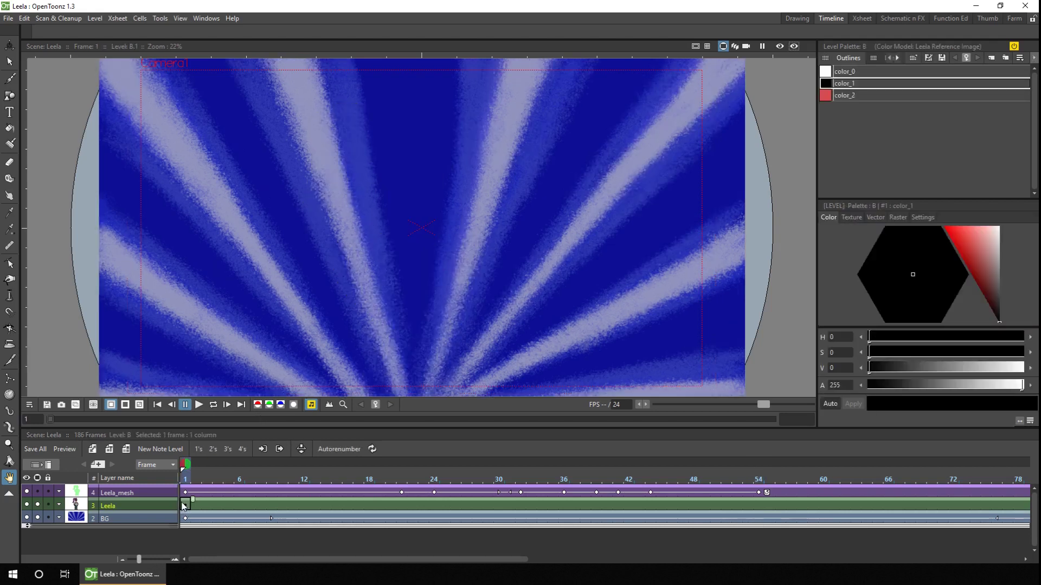
- Open Level > Convert to Vectors settings, zoom the previews on Leela's eye, and enlarge the dialog
{"action": "left_click", "coordinate": [95, 18]}
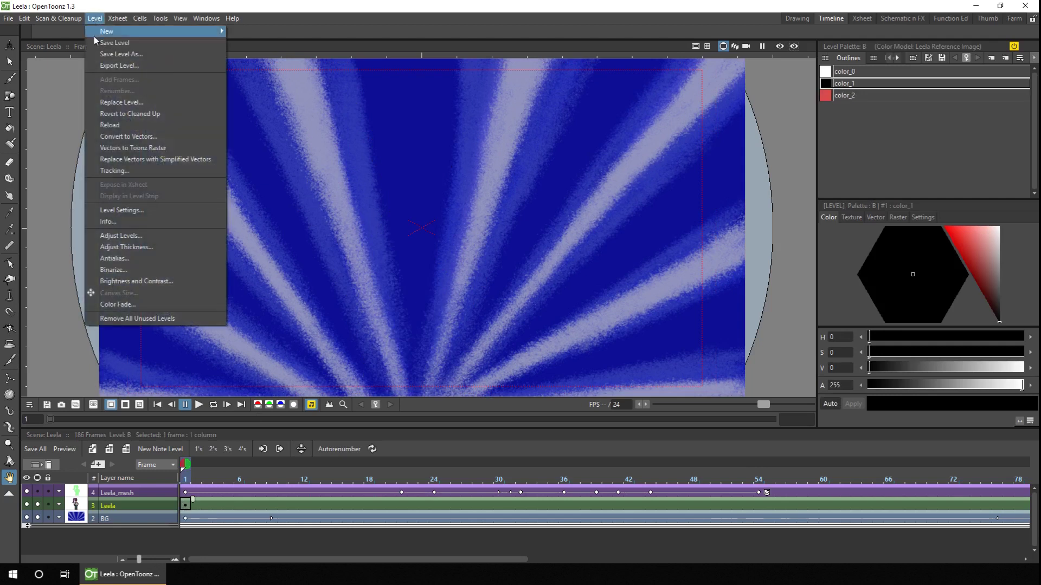
{"action": "left_click", "coordinate": [152, 139]}
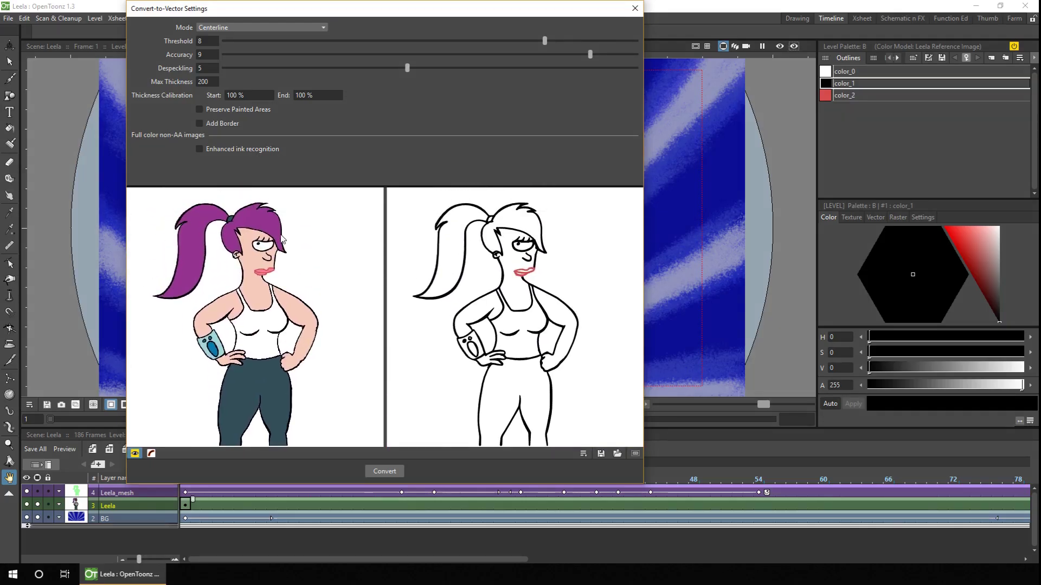
{"action": "scroll", "coordinate": [280, 236], "scroll_direction": "up", "scroll_amount": 8}
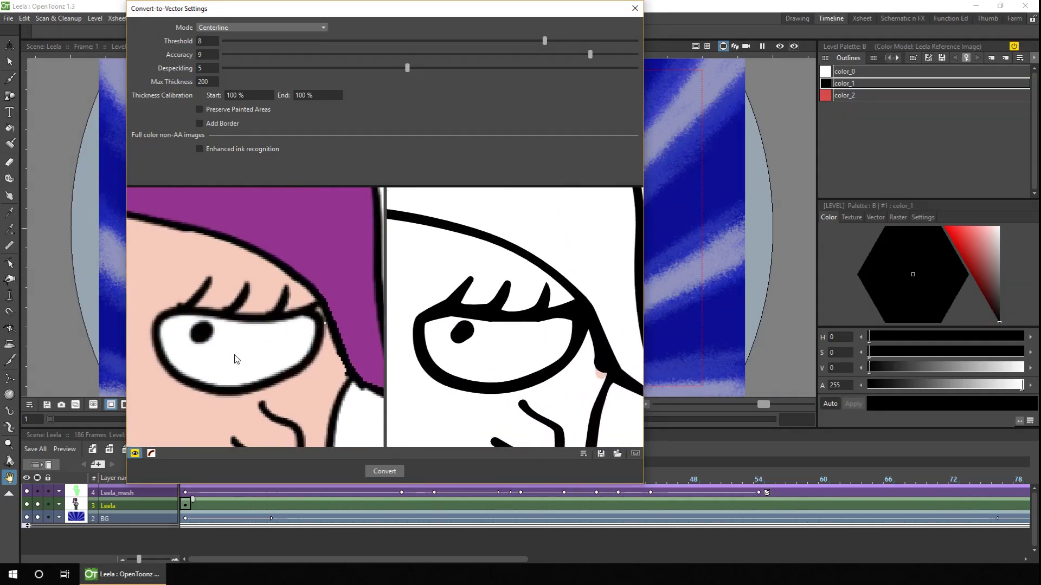
{"action": "left_click_drag", "start_coordinate": [237, 360], "coordinate": [213, 342]}
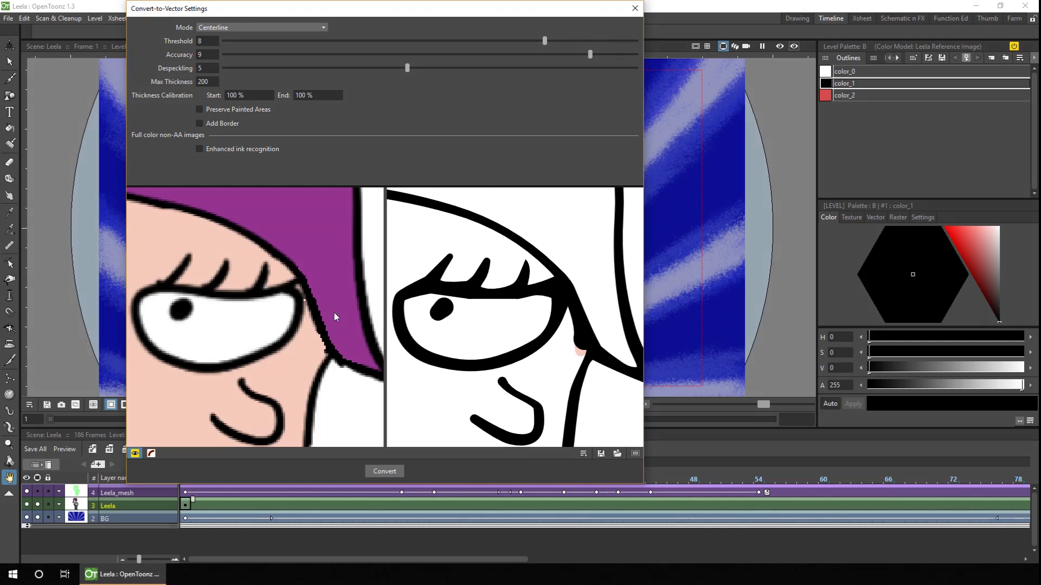
{"action": "scroll", "coordinate": [334, 312], "scroll_direction": "down", "scroll_amount": 5}
{"action": "scroll", "coordinate": [309, 321], "scroll_direction": "up", "scroll_amount": 1}
{"action": "left_click_drag", "start_coordinate": [309, 321], "coordinate": [271, 249]}
{"action": "mouse_move", "coordinate": [454, 187]}
{"action": "left_mouse_down"}
{"action": "mouse_move", "coordinate": [455, 239]}
{"action": "mouse_move", "coordinate": [454, 188]}
{"action": "left_mouse_up"}
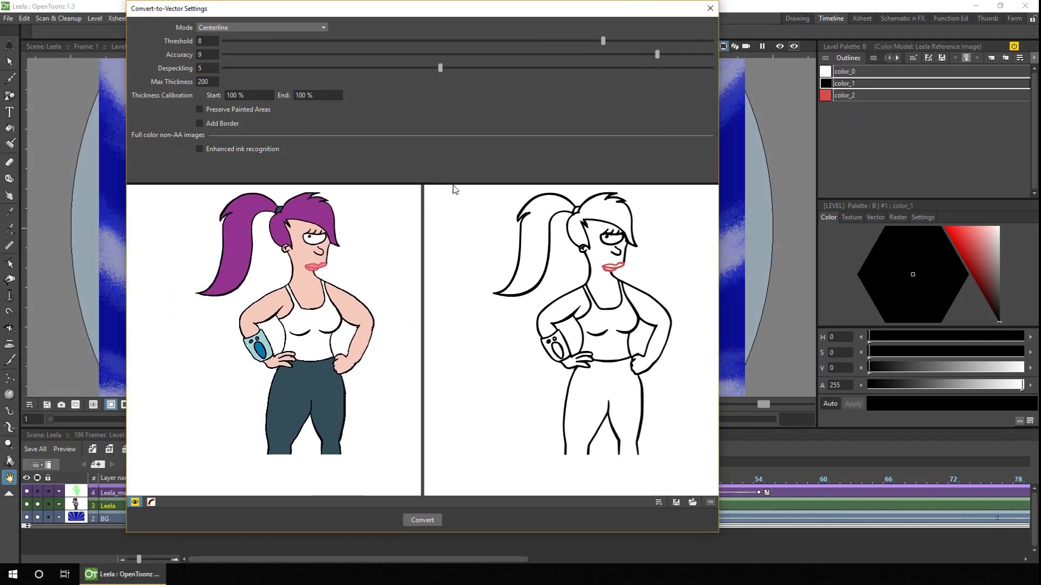
{"action": "left_click", "coordinate": [313, 27]}
{"action": "left_click", "coordinate": [307, 43]}
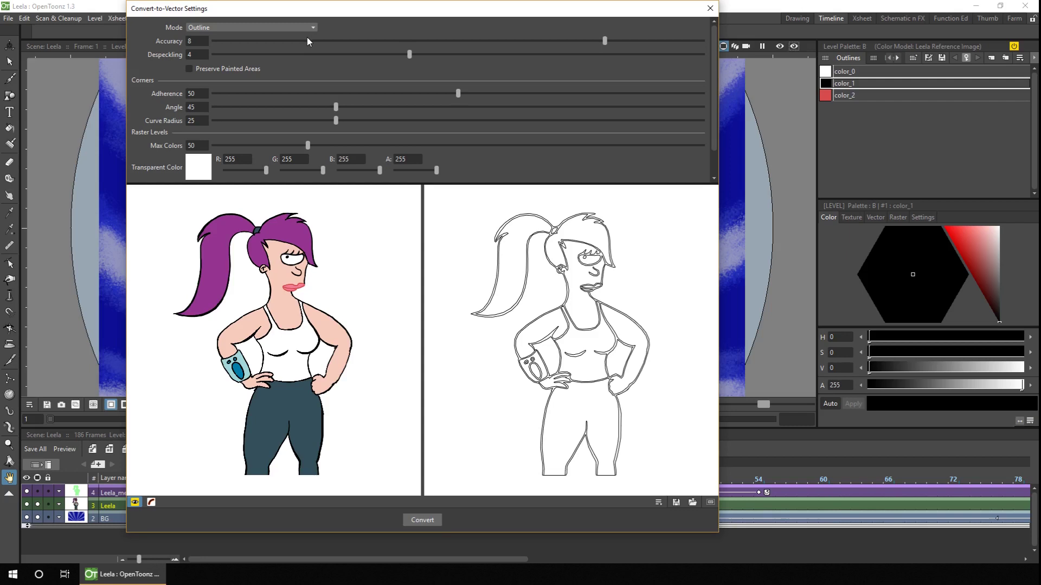
{"action": "left_click", "coordinate": [304, 27]}
{"action": "left_click", "coordinate": [288, 36]}
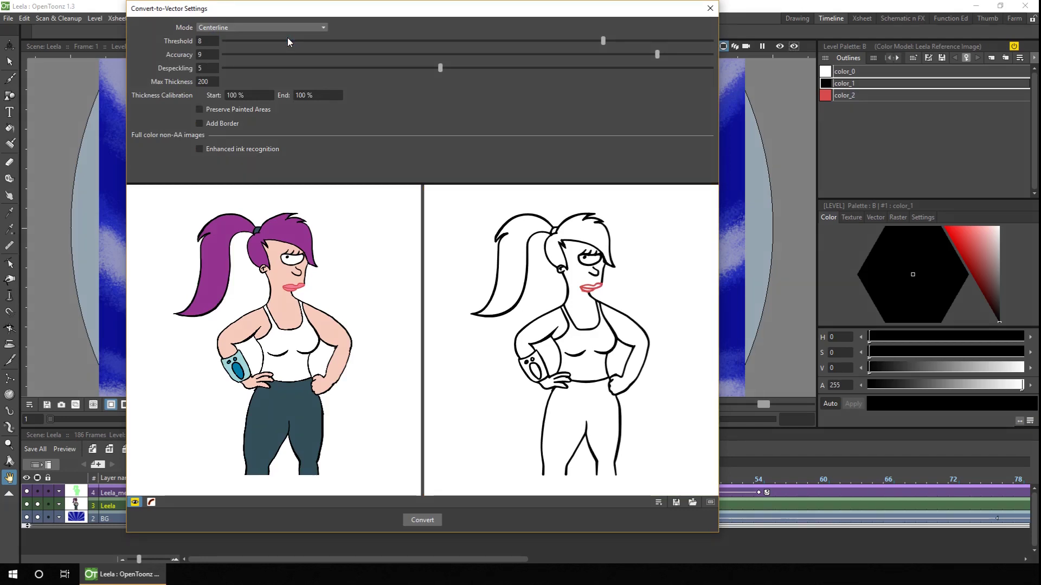
{"action": "left_click_drag", "start_coordinate": [658, 54], "coordinate": [224, 54]}
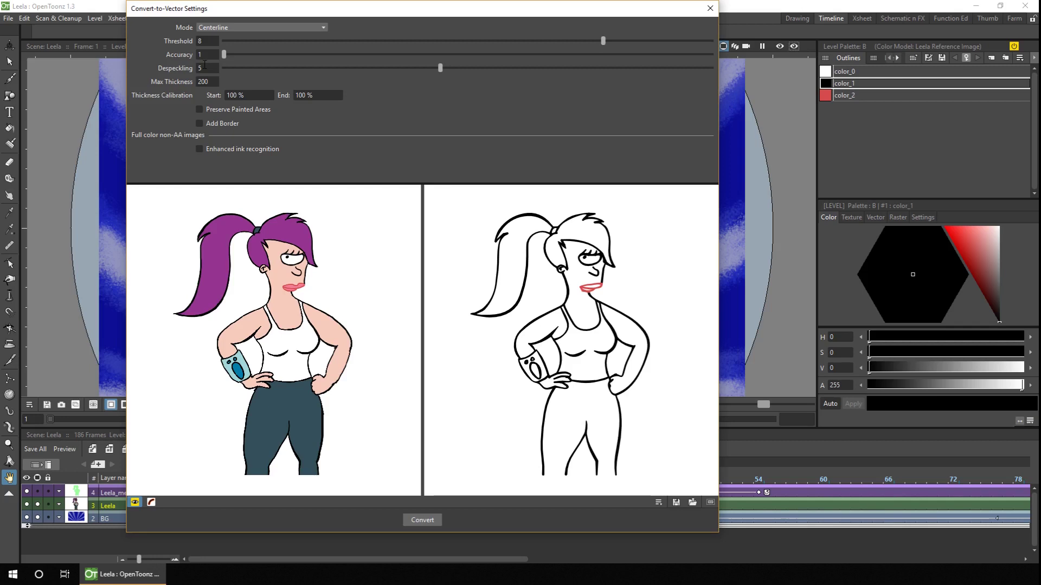
{"action": "left_click_drag", "start_coordinate": [226, 51], "coordinate": [580, 52]}
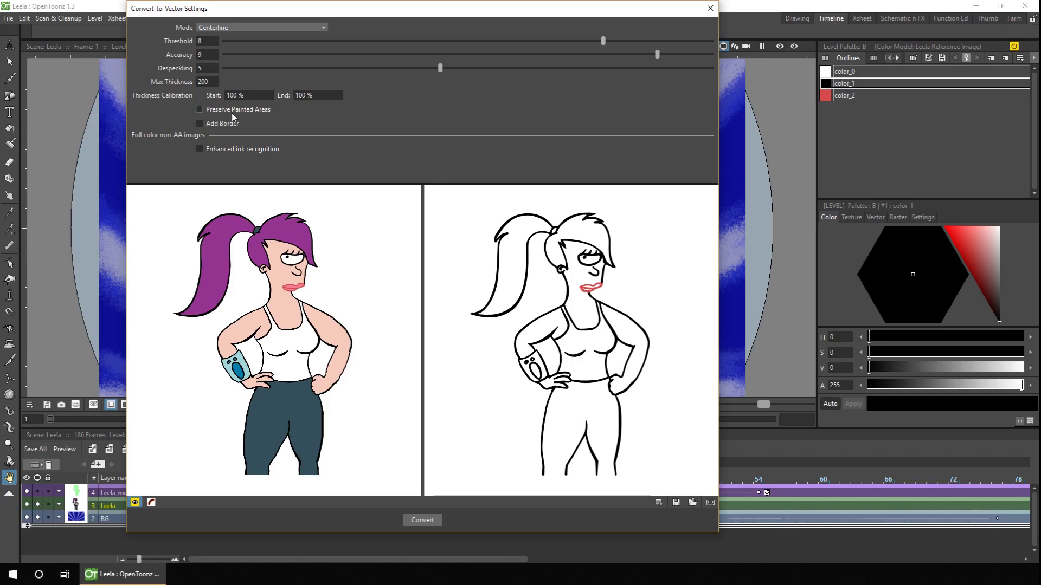
{"action": "left_click", "coordinate": [199, 110]}
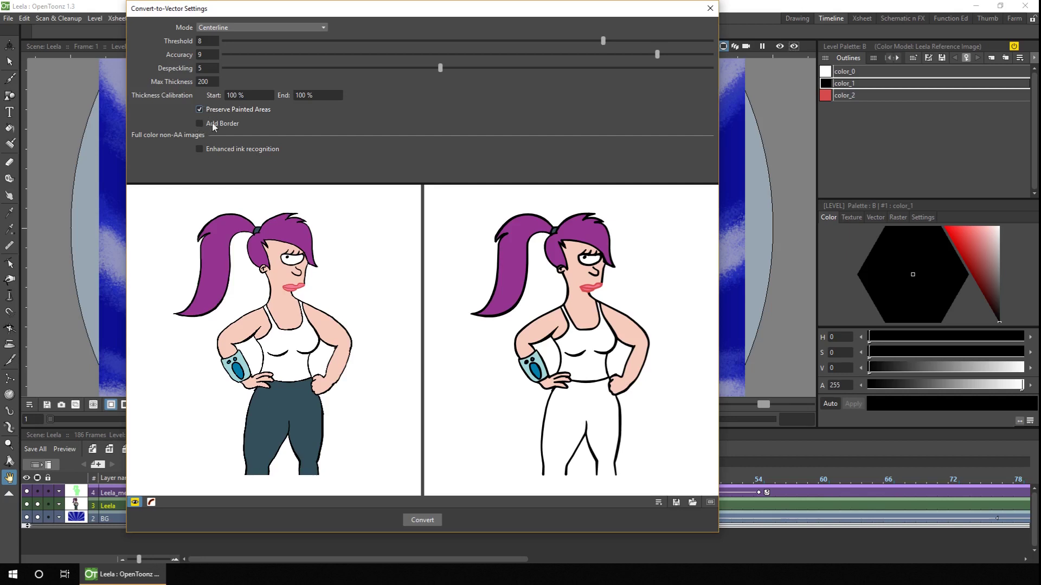
- Enable Add Border and convert Leela's drawing to vectors
{"action": "left_click", "coordinate": [199, 124]}
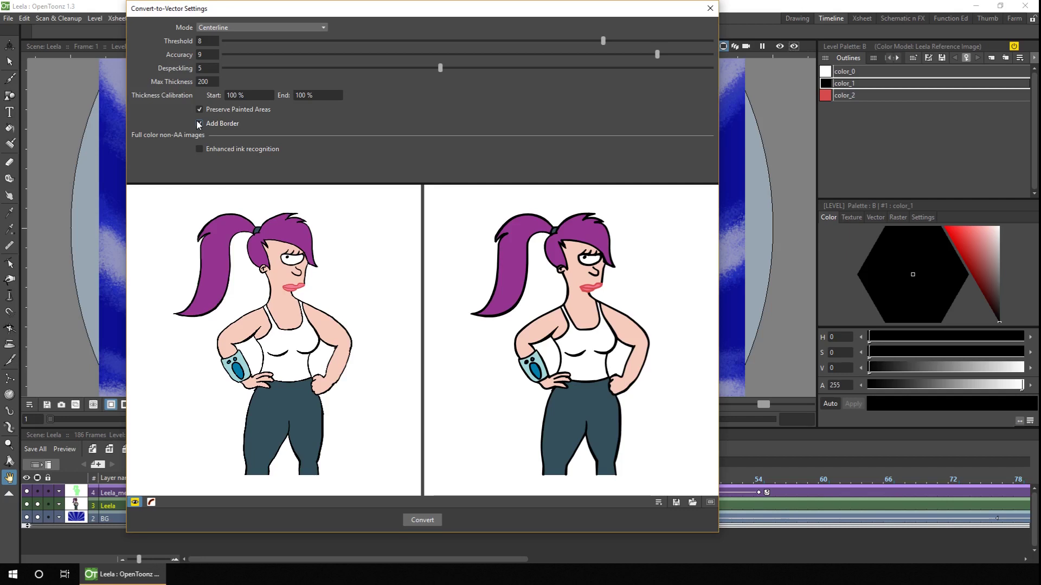
{"action": "left_click", "coordinate": [420, 520]}
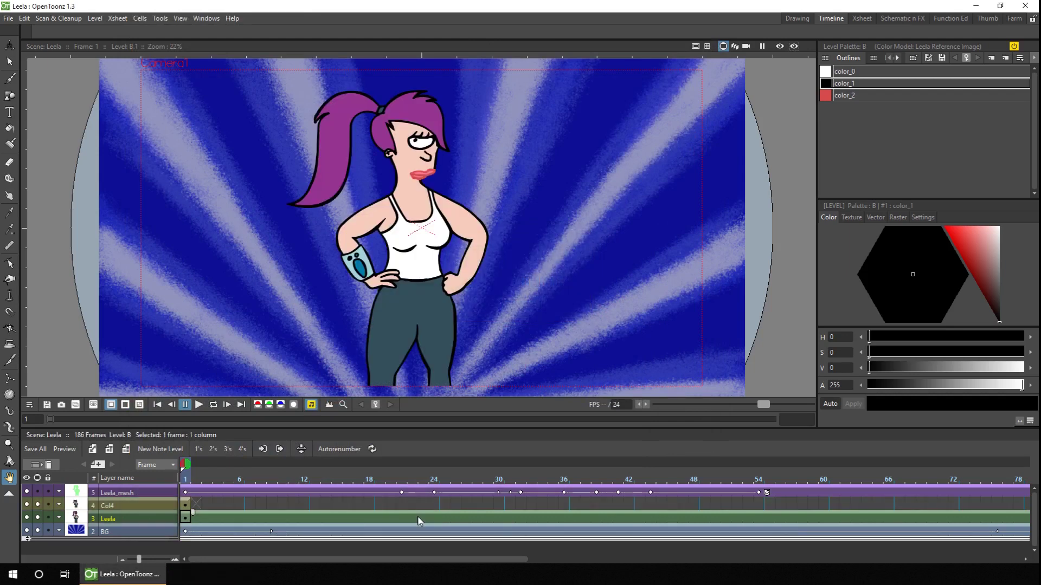
- Rename the new Col4 column to VLeela
{"action": "double_click", "coordinate": [113, 506]}
{"action": "type", "text": "VLeela"}
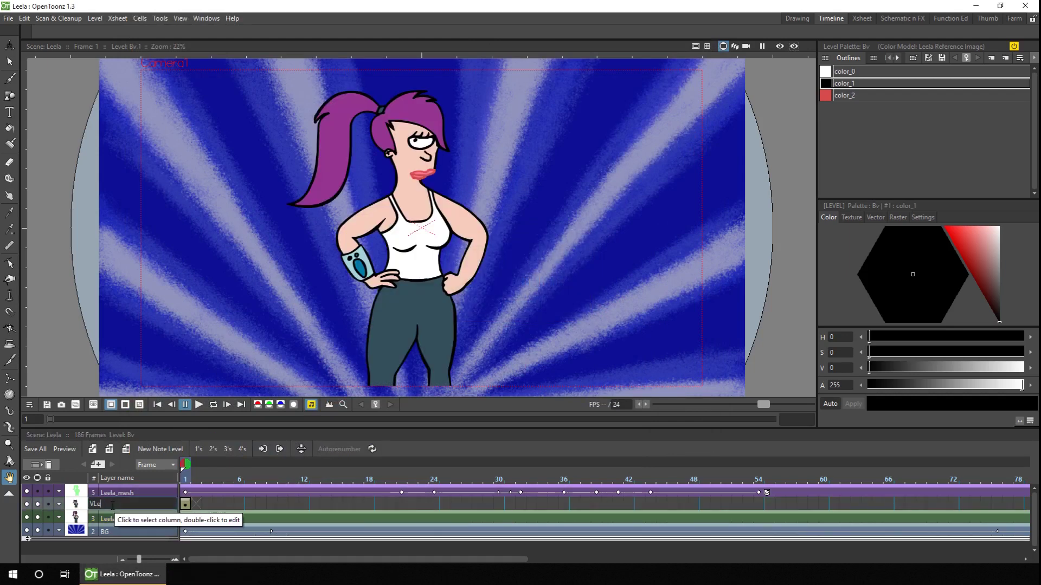
{"action": "key", "text": "Return"}
- Extend the VLeela cells across all 186 frames
{"action": "scroll", "coordinate": [113, 508], "scroll_direction": "down", "scroll_amount": 2}
{"action": "left_click_drag", "start_coordinate": [185, 505], "coordinate": [499, 497]}
{"action": "left_click", "coordinate": [277, 563]}
{"action": "left_click_drag", "start_coordinate": [277, 562], "coordinate": [185, 542]}
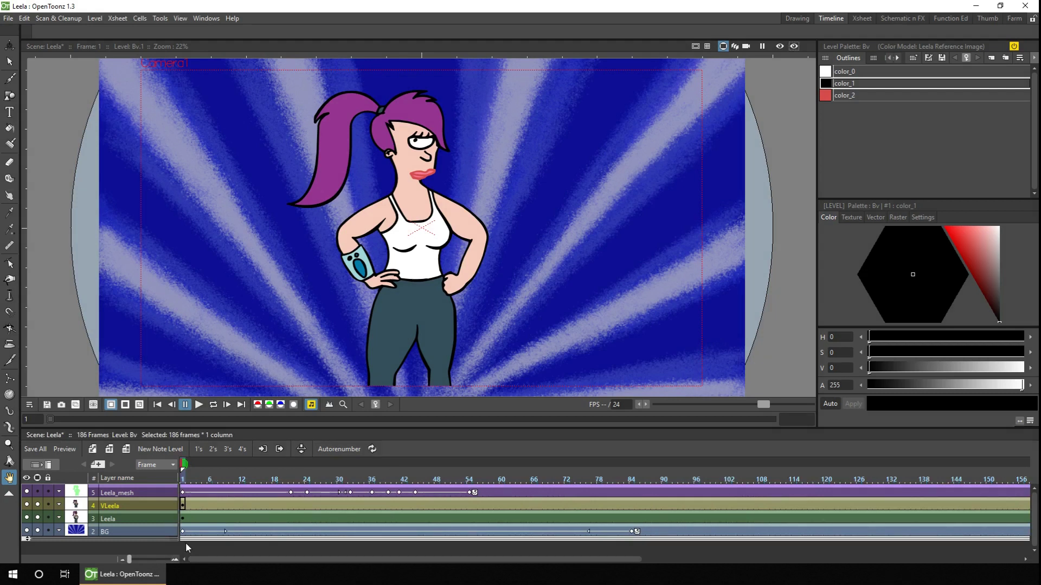
- In the stage schematic, rearrange the nodes and link VLeela to the Leela mesh output
{"action": "left_click", "coordinate": [897, 18]}
{"action": "left_click_drag", "start_coordinate": [528, 446], "coordinate": [528, 324]}
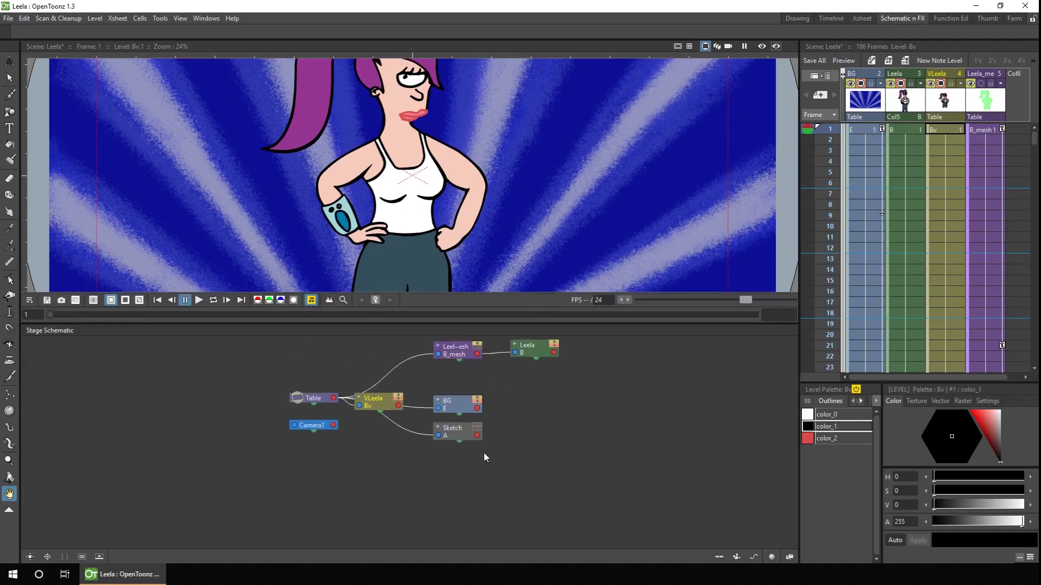
{"action": "left_click", "coordinate": [504, 386]}
{"action": "left_click_drag", "start_coordinate": [507, 385], "coordinate": [524, 362]}
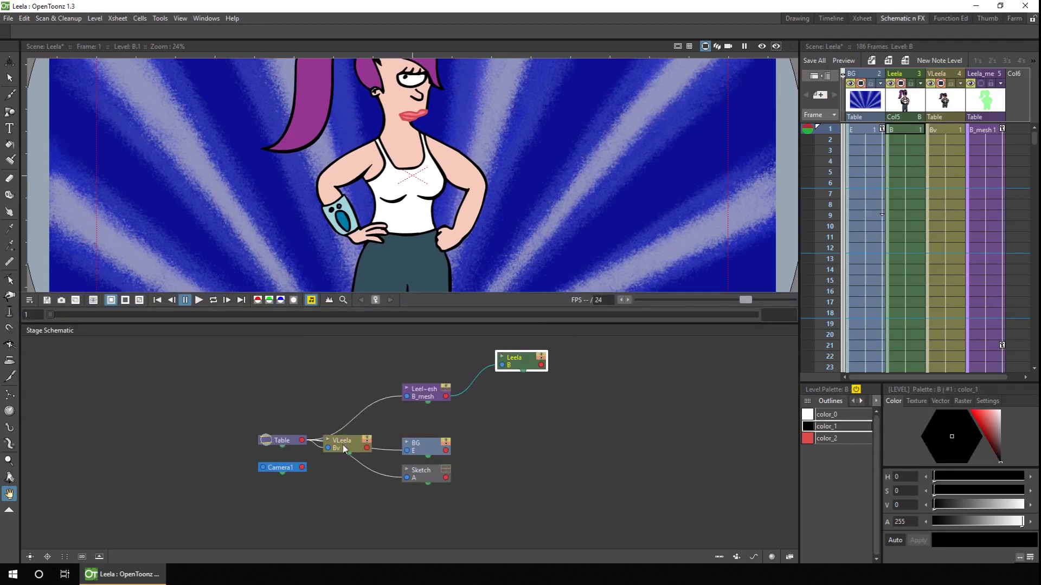
{"action": "left_click_drag", "start_coordinate": [333, 450], "coordinate": [518, 417]}
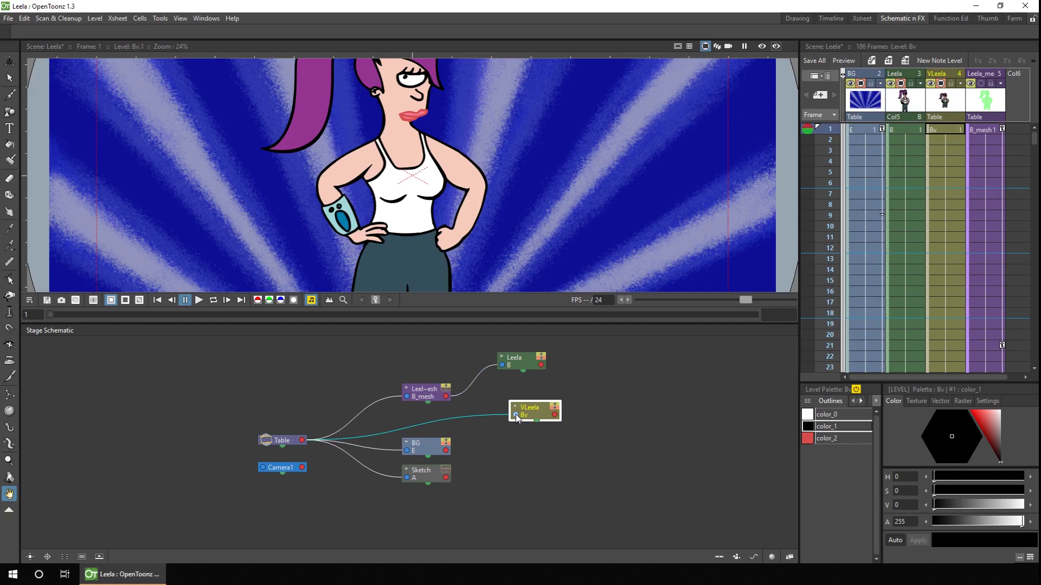
{"action": "left_click_drag", "start_coordinate": [451, 401], "coordinate": [445, 396]}
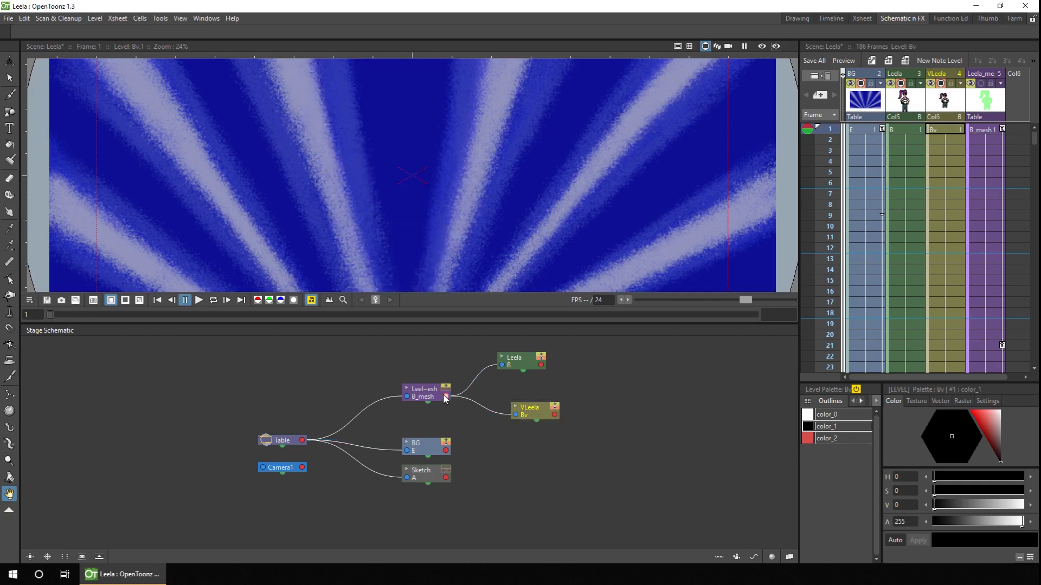
- Save the scene, play it to confirm VLeela follows the mesh, and hide raster Leela
{"action": "left_click_drag", "start_coordinate": [717, 195], "coordinate": [706, 88]}
{"action": "left_click_drag", "start_coordinate": [653, 244], "coordinate": [527, 177]}
{"action": "scroll", "coordinate": [647, 141], "scroll_direction": "down", "scroll_amount": 4}
{"action": "key", "text": "ctrl+s"}
{"action": "left_click_drag", "start_coordinate": [642, 195], "coordinate": [642, 222]}
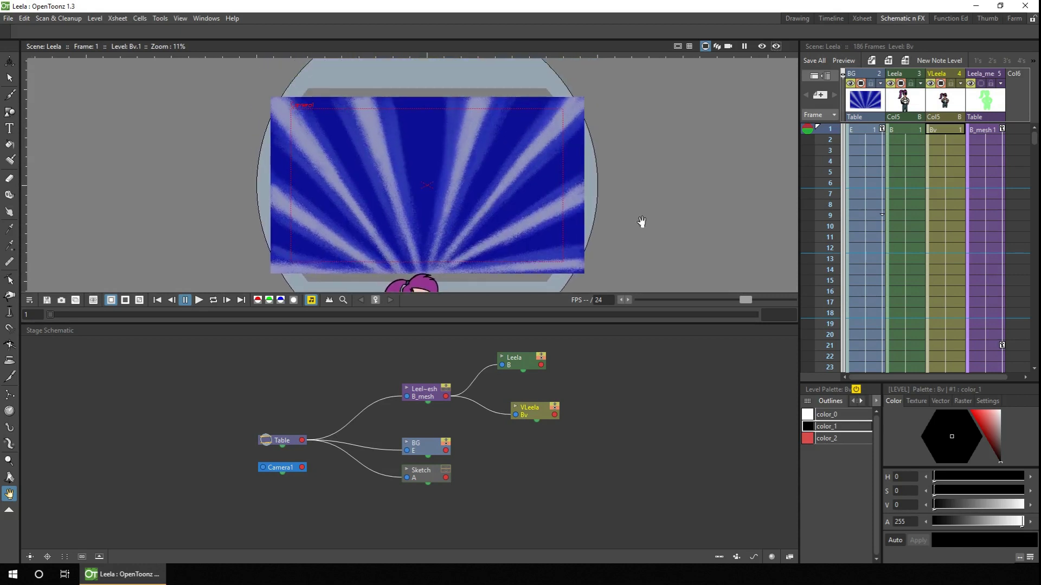
{"action": "left_click", "coordinate": [198, 302]}
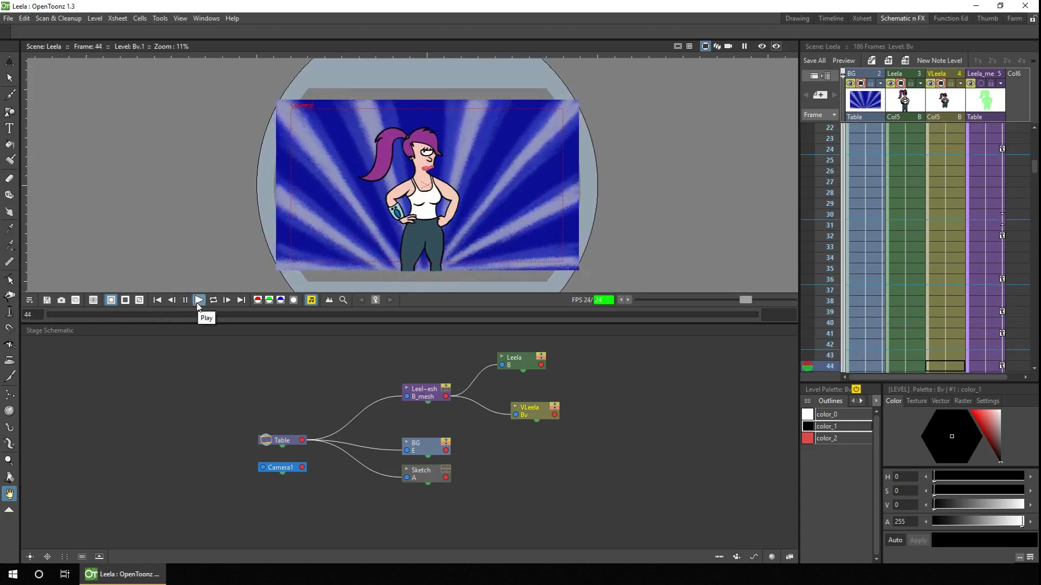
{"action": "left_click", "coordinate": [184, 300]}
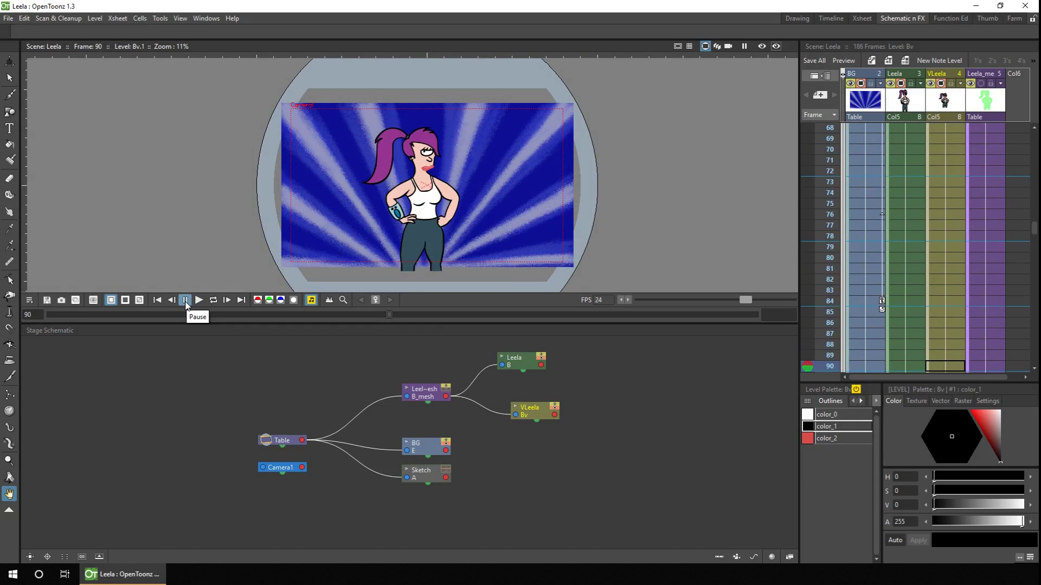
{"action": "left_click", "coordinate": [901, 84]}
- Exclude raster Leela from previews and link the DTCam node to Camera1
{"action": "left_click", "coordinate": [891, 84]}
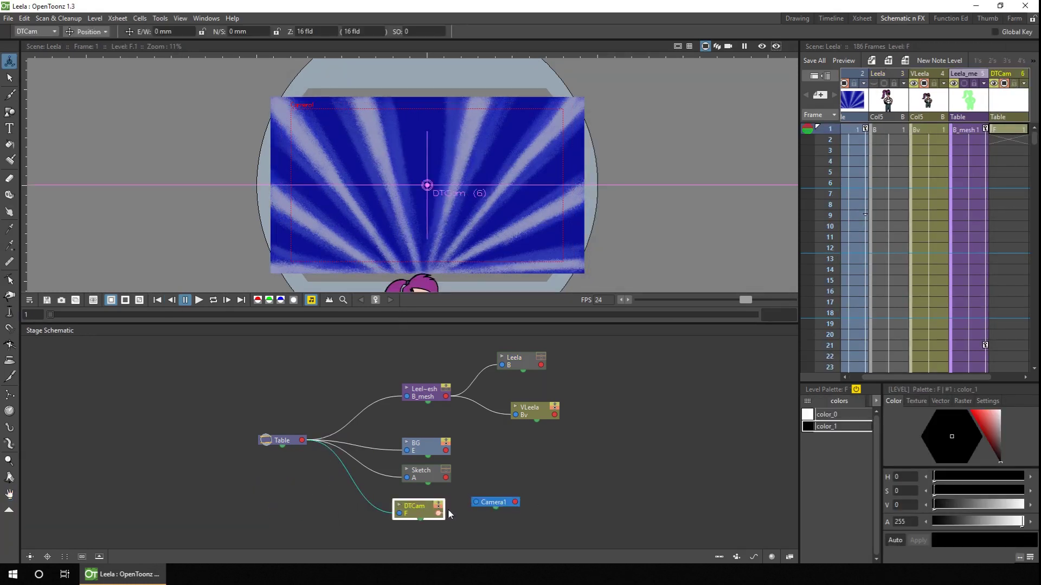
{"action": "left_click_drag", "start_coordinate": [439, 513], "coordinate": [475, 502]}
{"action": "scroll", "coordinate": [921, 244], "scroll_direction": "down", "scroll_amount": 5}
- Key DTCam between frames 44 and 69 with Global scale 50 to zoom on Leela's face
{"action": "left_click", "coordinate": [829, 284]}
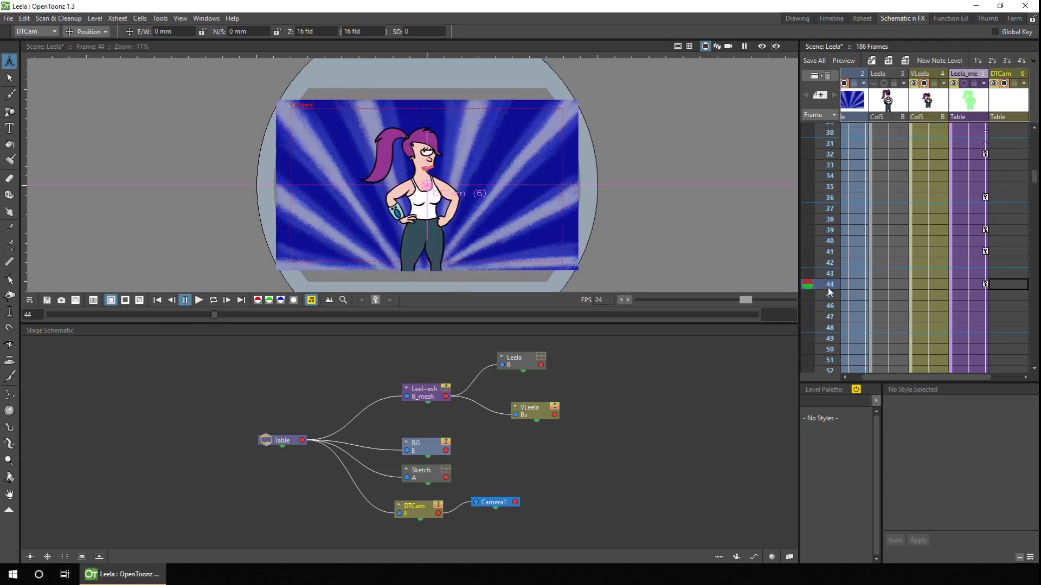
{"action": "left_click", "coordinate": [87, 31]}
{"action": "left_click", "coordinate": [82, 72]}
{"action": "left_click", "coordinate": [179, 31]}
{"action": "type", "text": "50"}
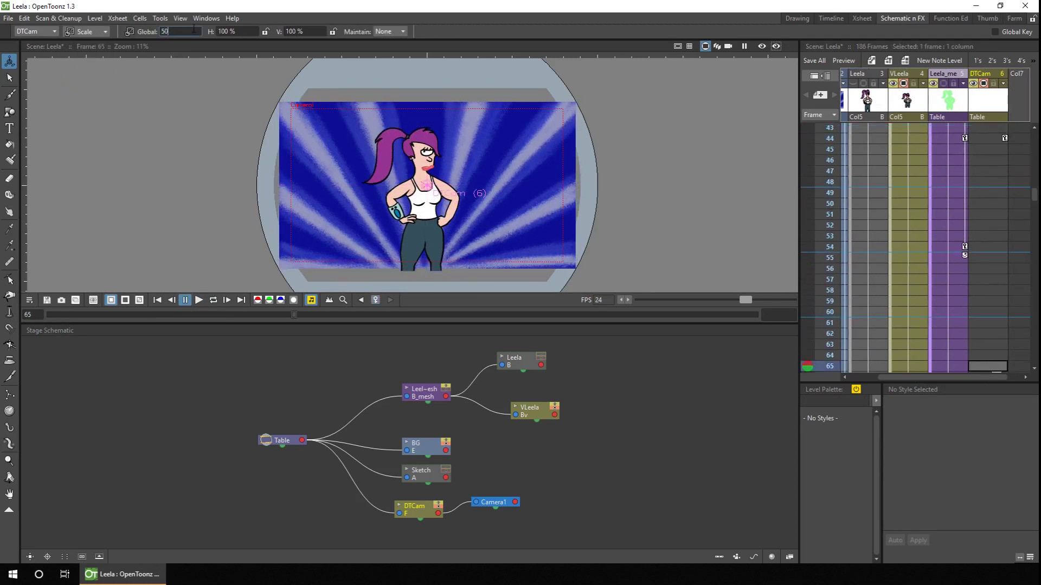
{"action": "left_click", "coordinate": [87, 32]}
{"action": "left_click", "coordinate": [81, 44]}
{"action": "left_click", "coordinate": [728, 46]}
{"action": "scroll", "coordinate": [829, 244], "scroll_direction": "down", "scroll_amount": 3}
{"action": "left_click", "coordinate": [825, 302]}
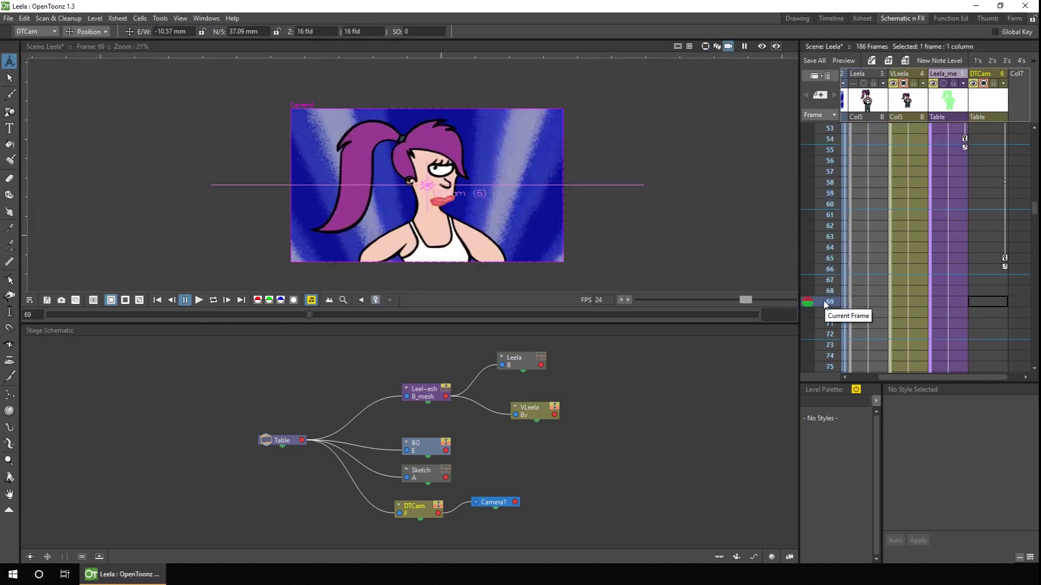
- Render a preview with P and play the rendered frames with Loop enabled
{"action": "key", "text": "p"}
{"action": "left_click", "coordinate": [843, 60]}
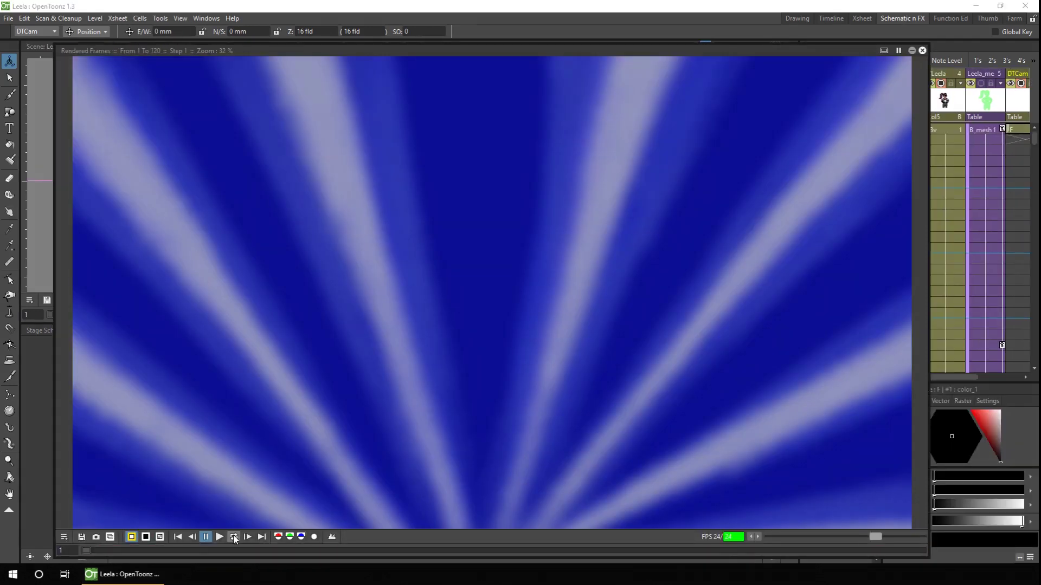
{"action": "left_click", "coordinate": [234, 537]}
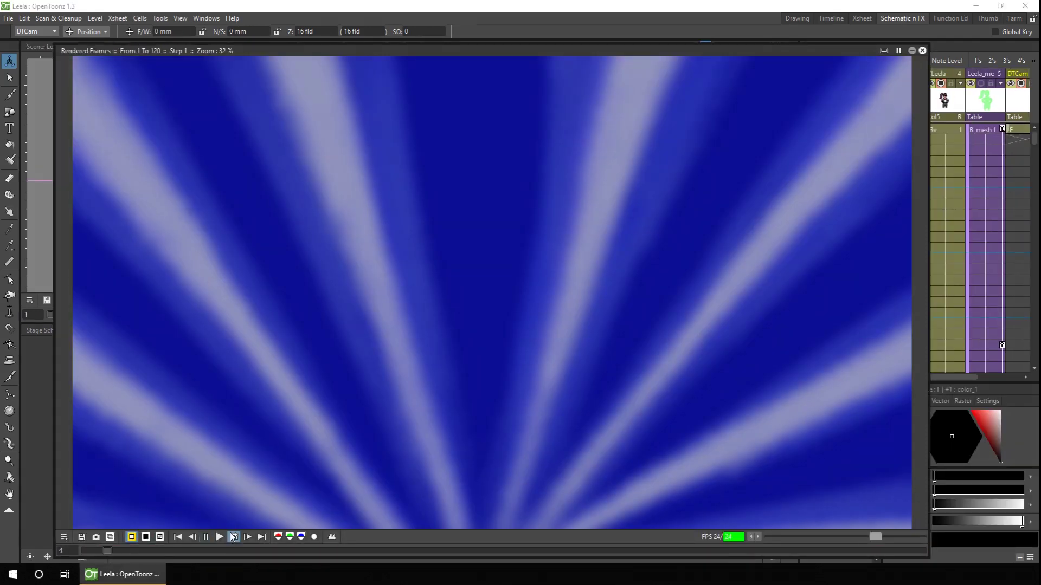